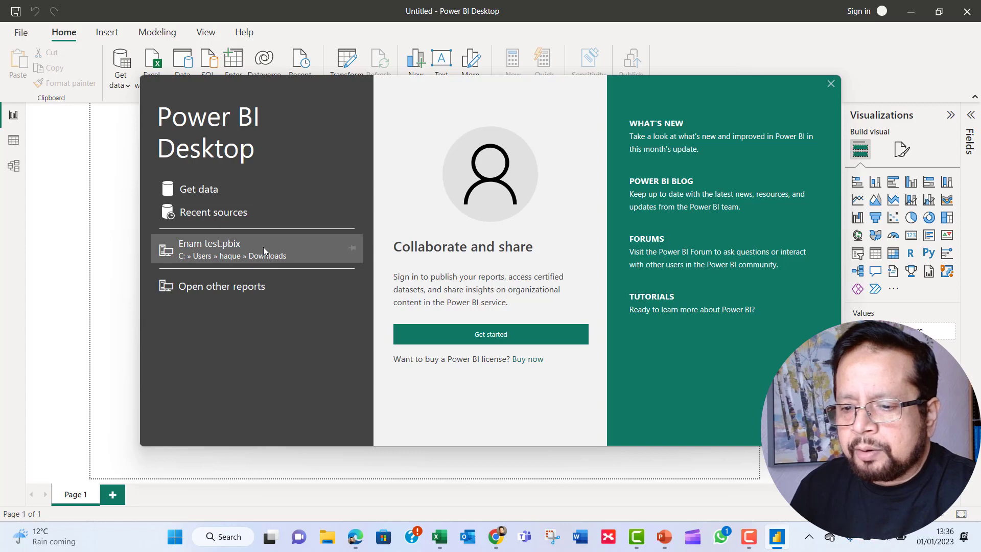
Start getting data for the report and browse the full list of available data source connectors
left_click(225, 190)
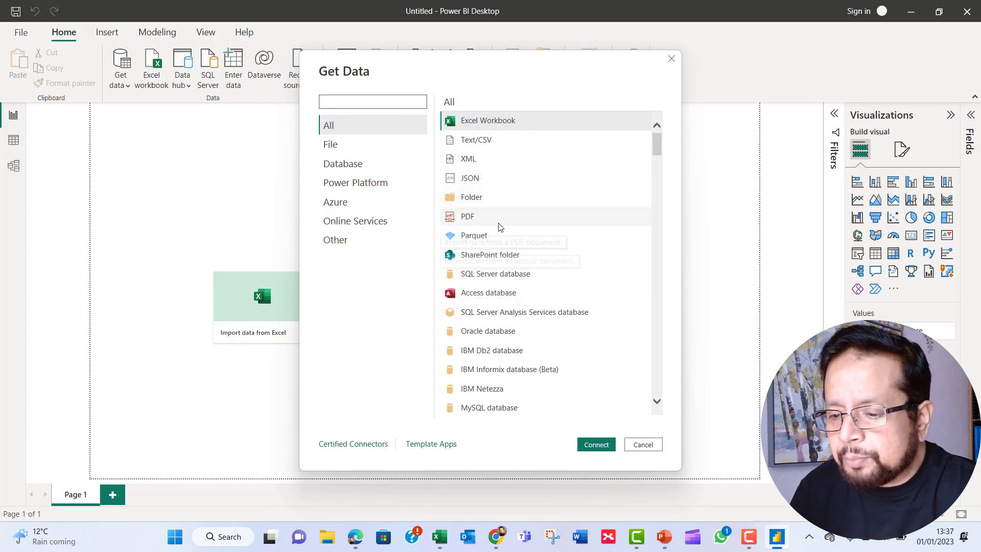
scroll(538, 184, "down", 3)
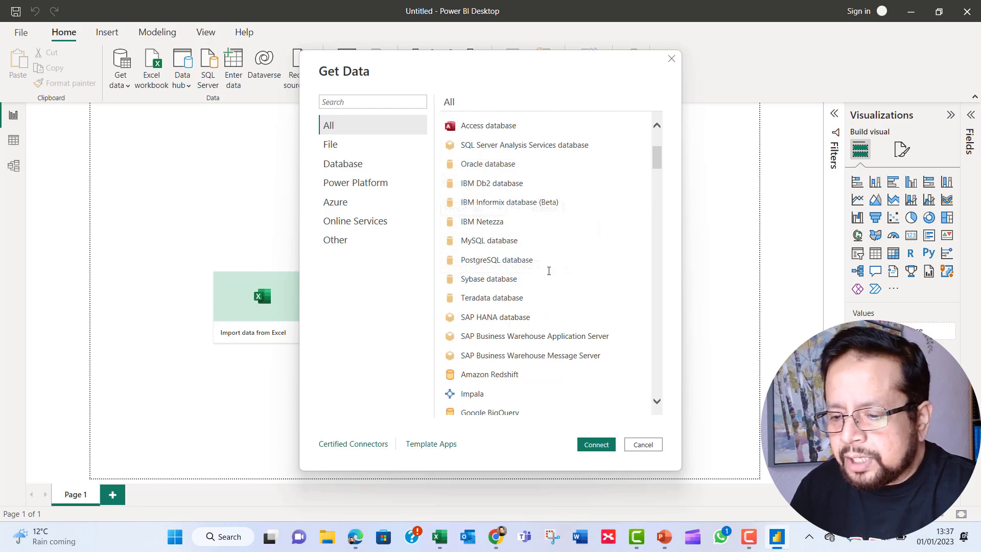
scroll(549, 278, "down", 2)
scroll(577, 245, "down", 3)
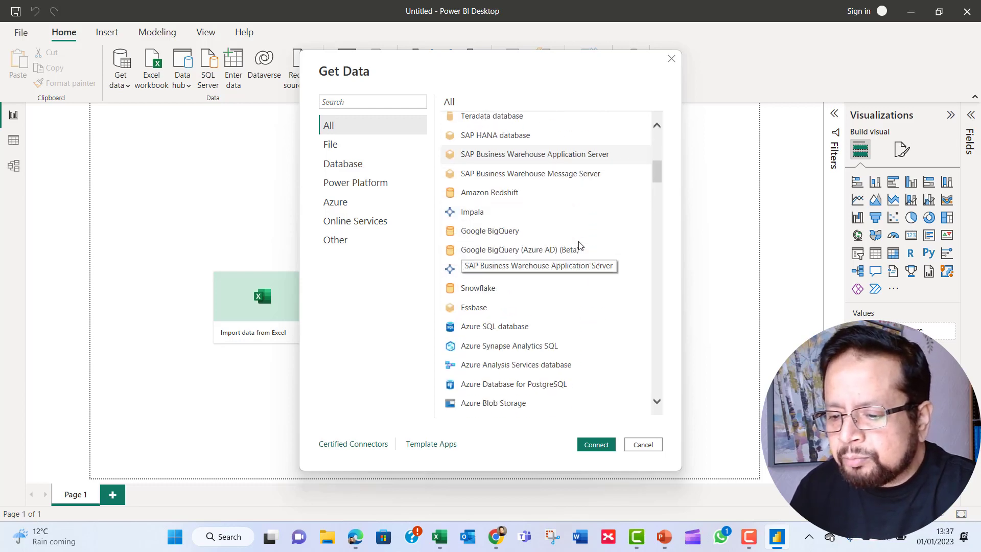
scroll(579, 246, "down", 10)
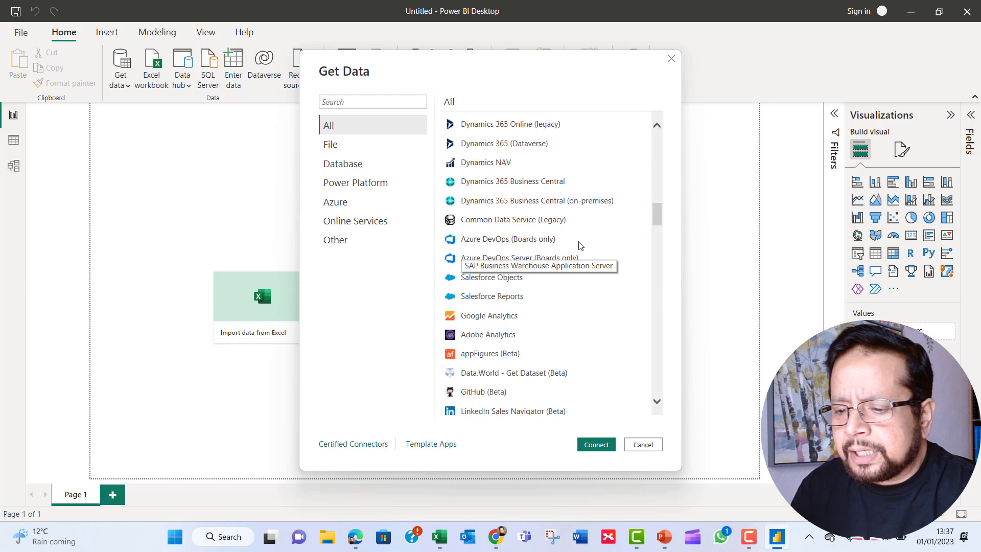
scroll(579, 246, "down", 10)
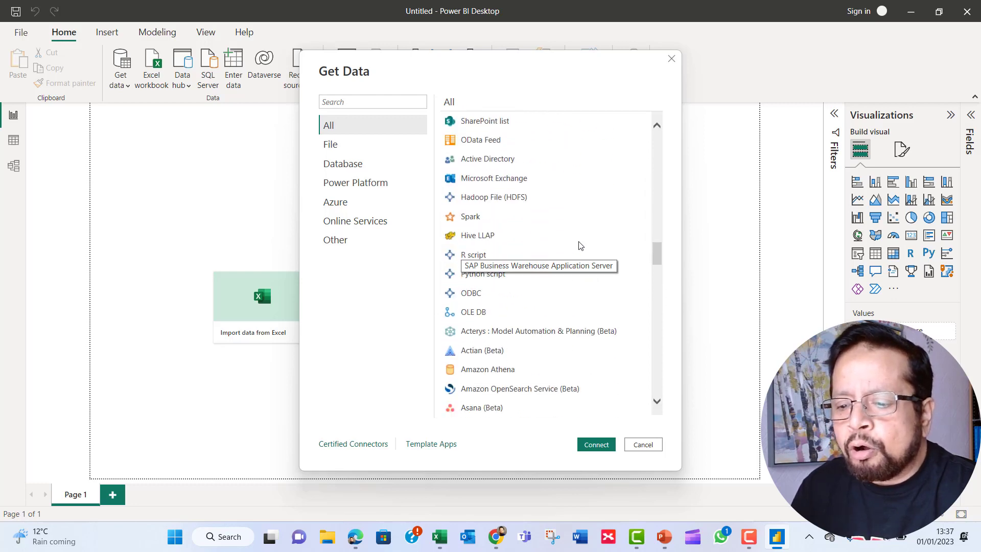
scroll(580, 246, "down", 5)
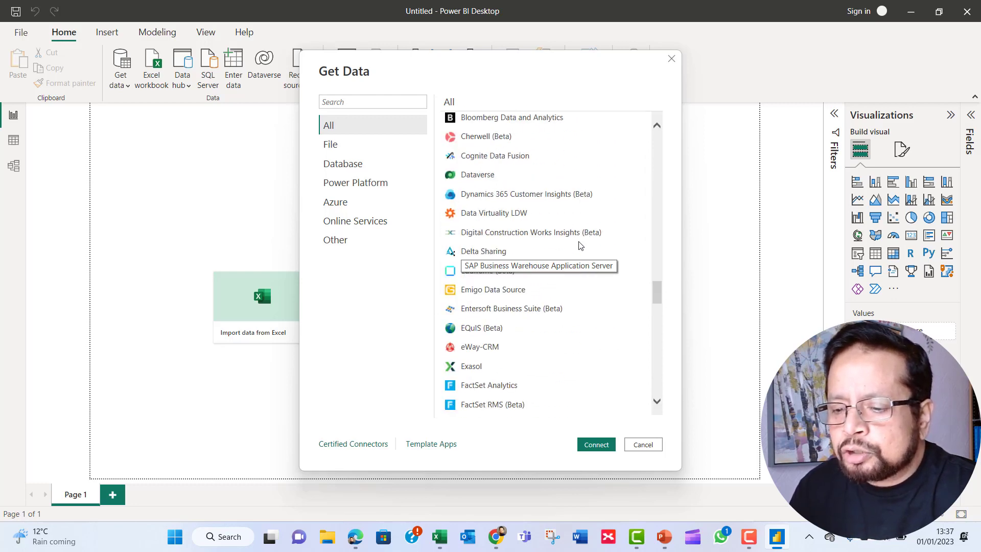
scroll(580, 246, "down", 10)
scroll(580, 246, "down", 10)
scroll(580, 246, "down", 3)
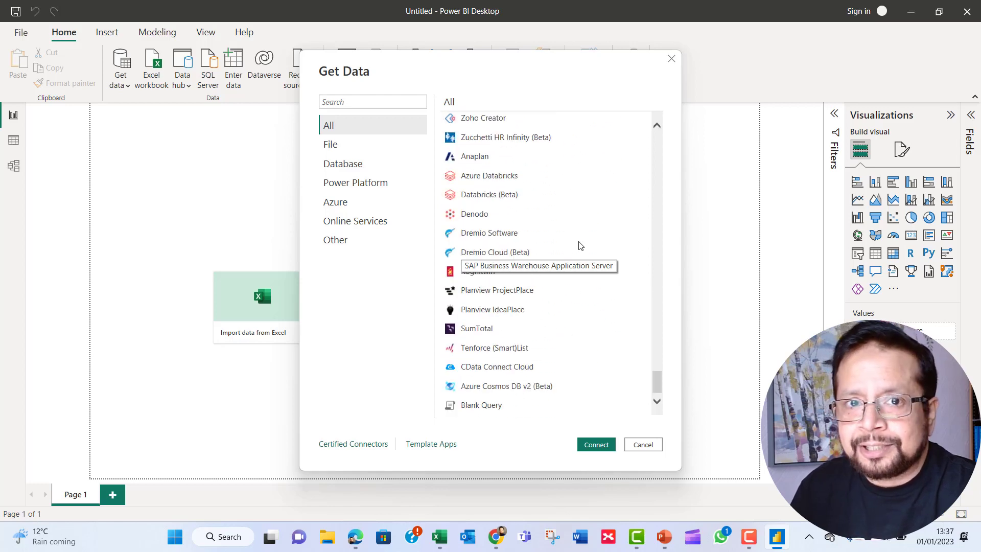
Connect to an Excel workbook as the data source, using The Cookie Company Financials.xlsx from the Power-BI folder
left_click_drag(659, 383, 666, 113)
left_click(517, 131)
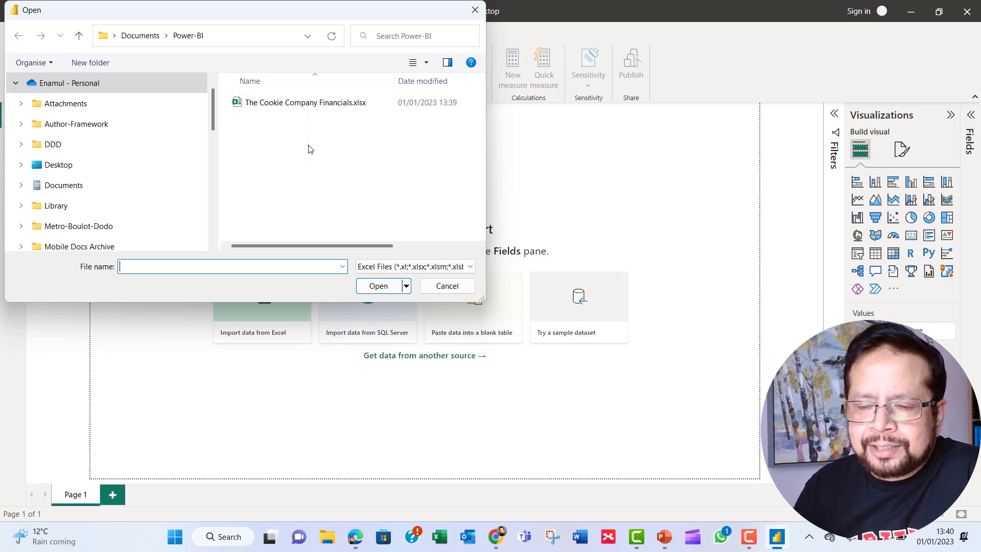
left_click(322, 105)
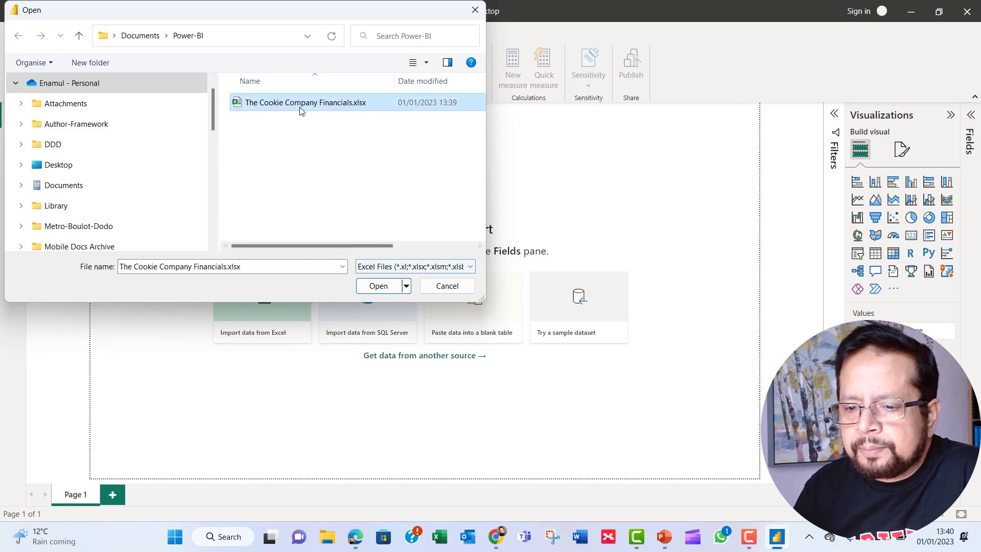
left_click(378, 286)
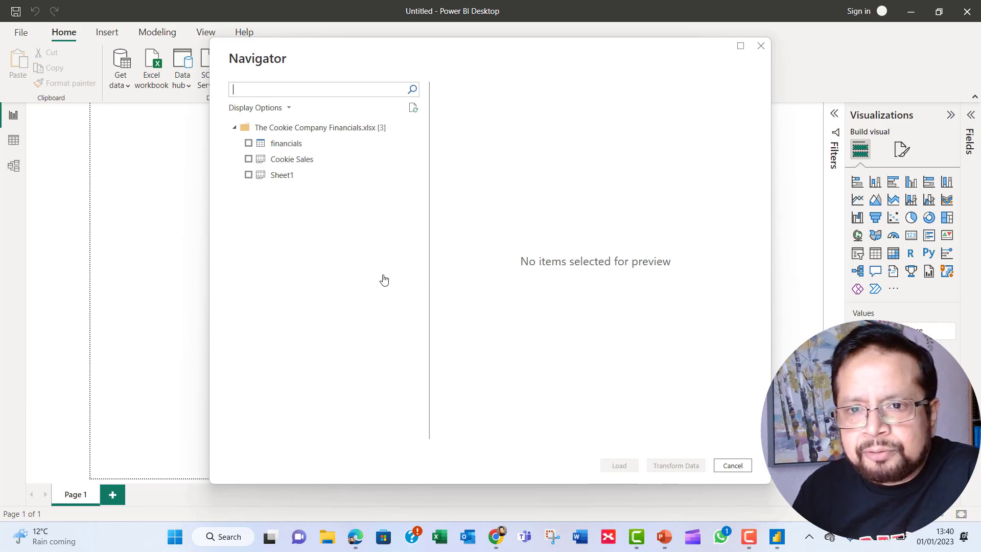
Preview the workbook's financials, Cookie Sales and Sheet1 items, then examine the remaining columns of financials
left_click(302, 149)
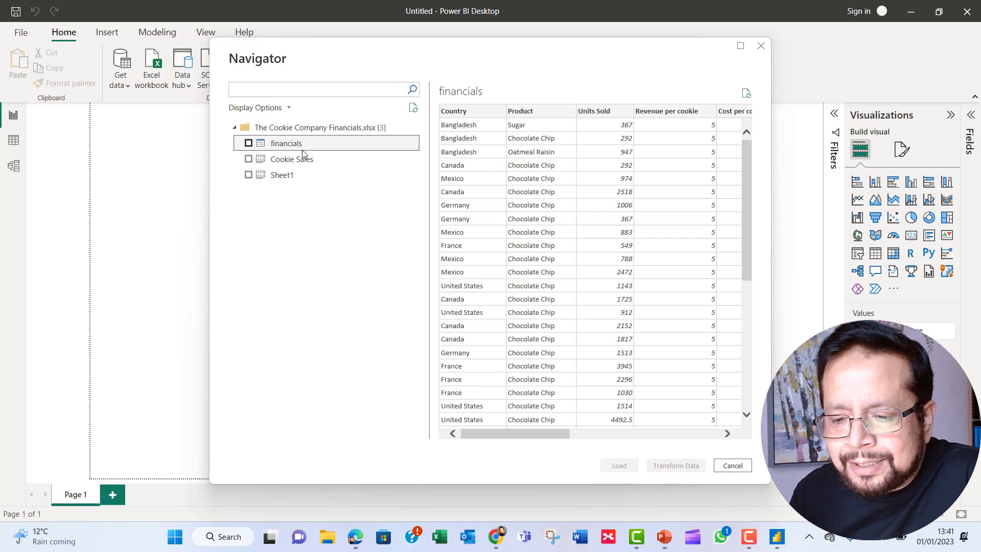
left_click(301, 162)
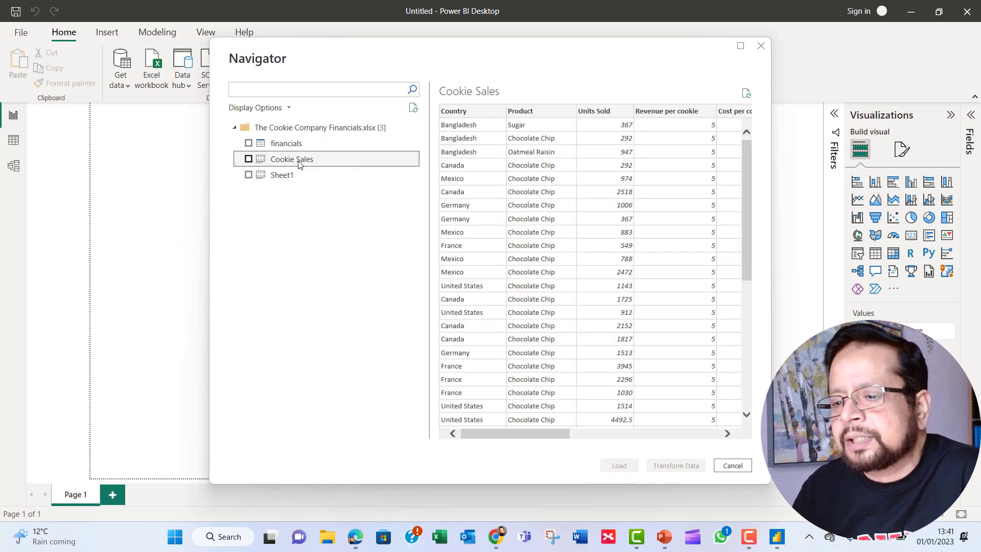
left_click(302, 176)
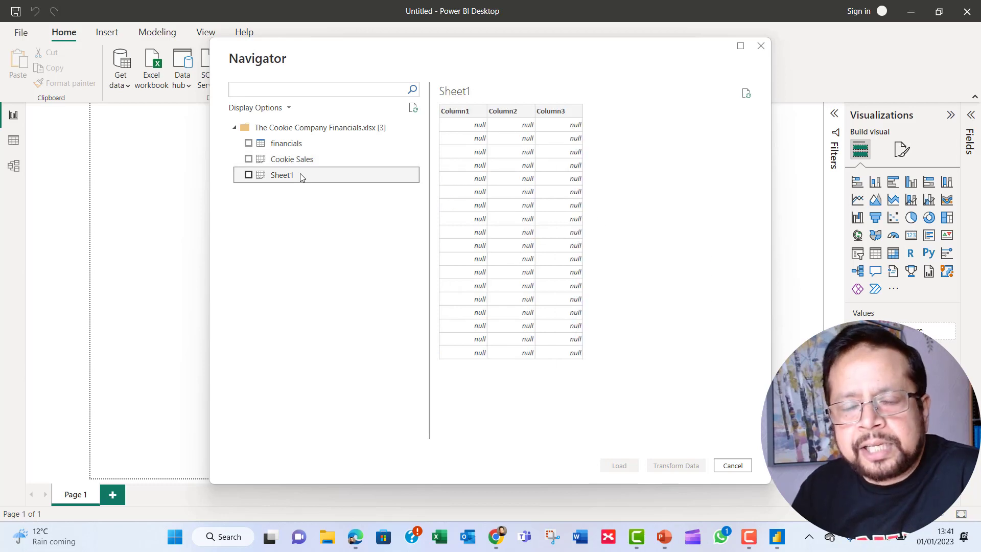
left_click(306, 145)
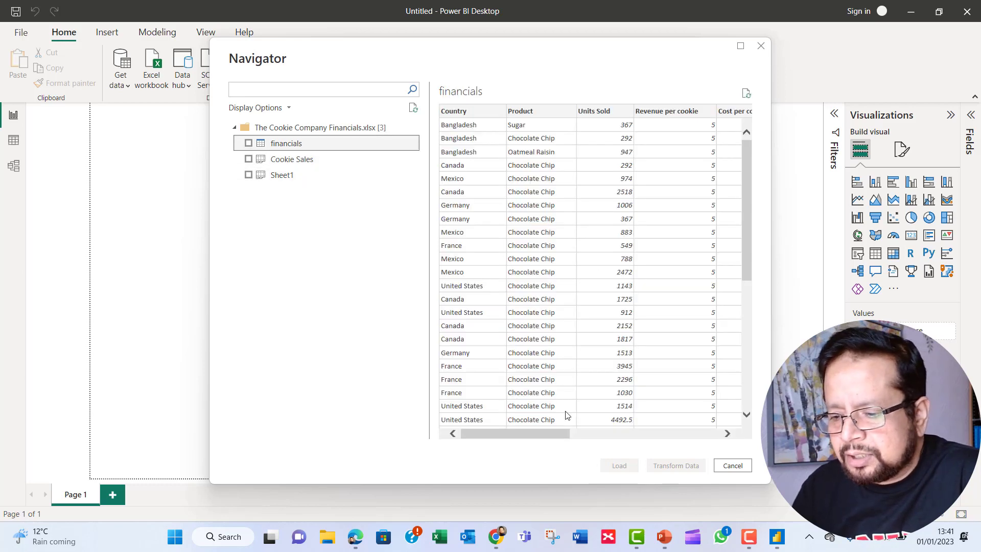
left_click_drag(550, 439, 734, 419)
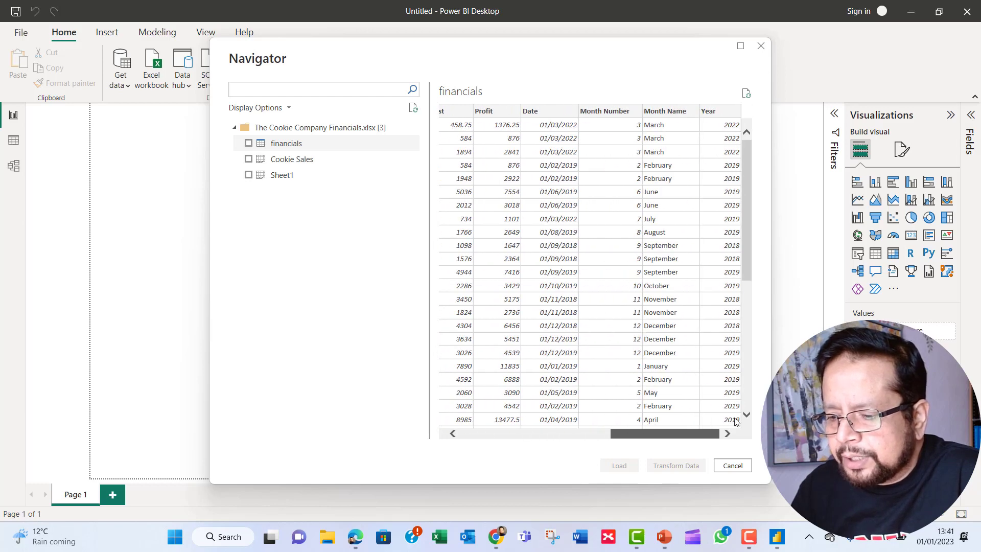
Include only the financials table and open it in the Power Query Editor for transformation
left_click(312, 146)
left_click(248, 143)
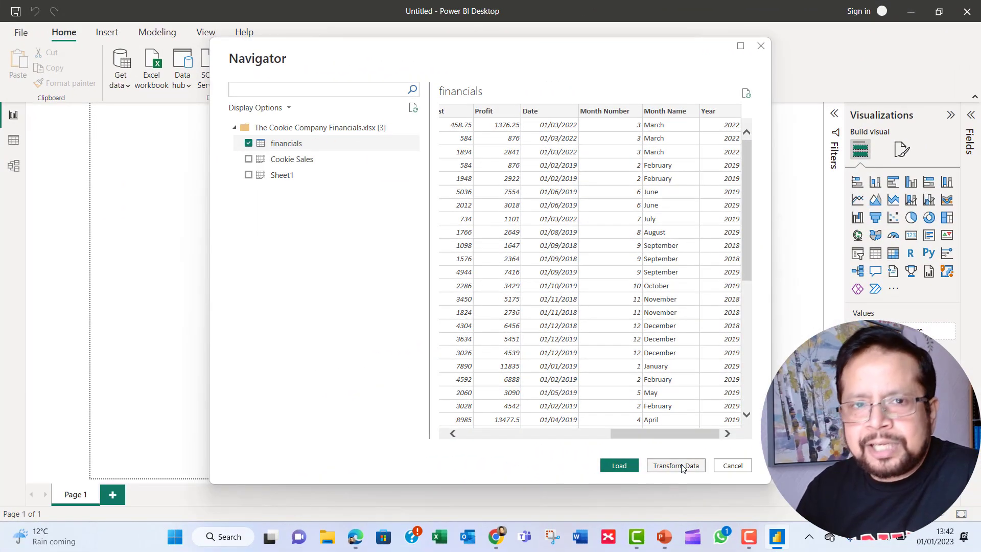
left_click(681, 466)
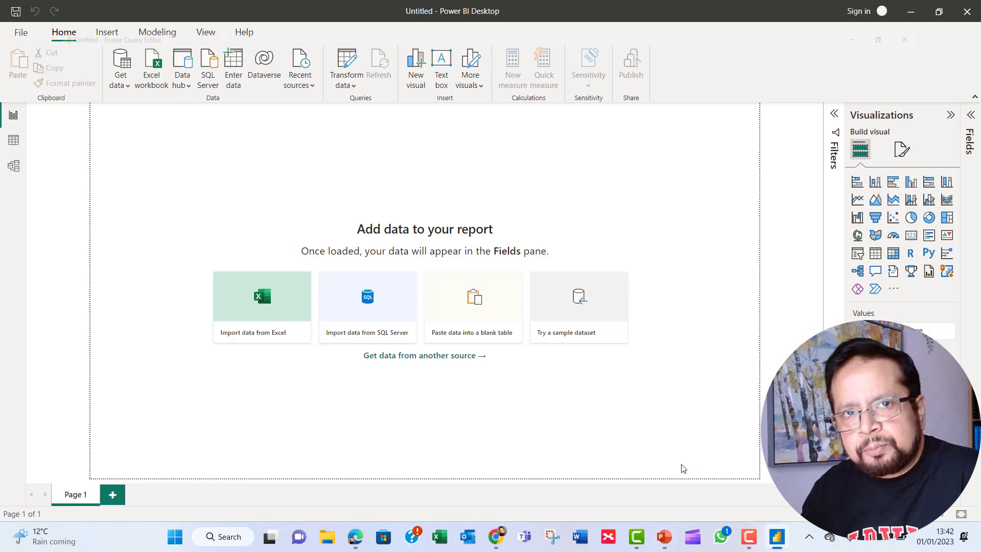
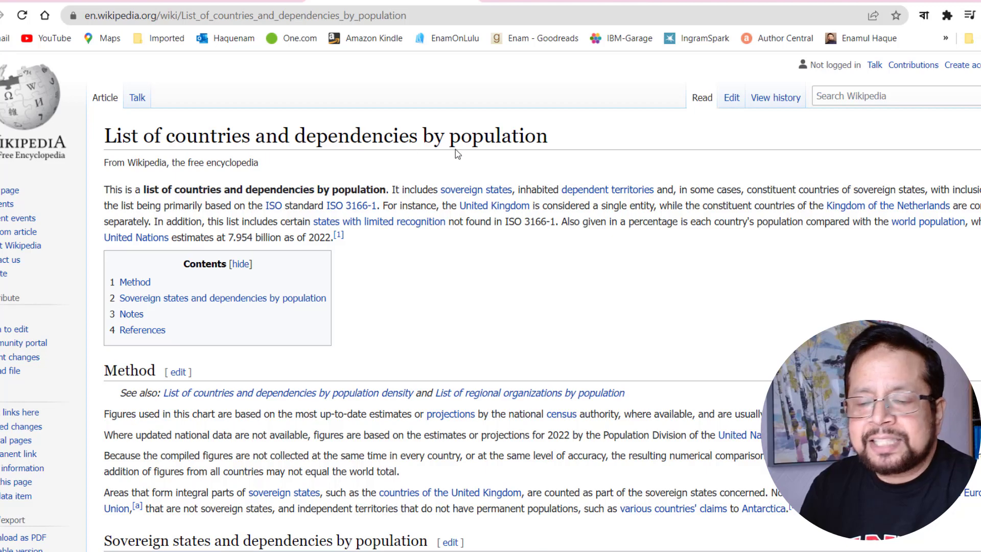
Examine the countries, population numbers and world percentages in Wikipedia's table of sovereign states and dependencies by population
scroll(466, 186, "down", 8)
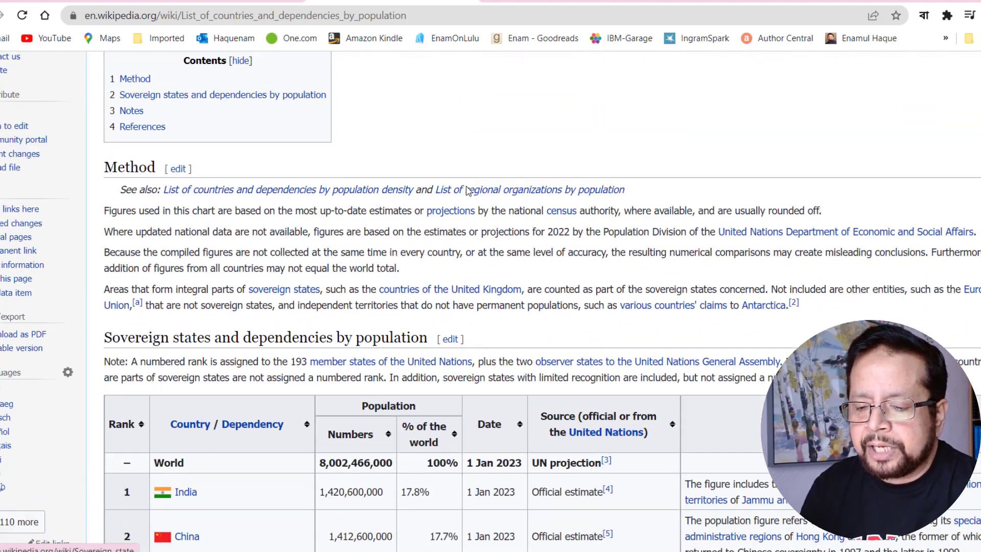
scroll(466, 186, "down", 1)
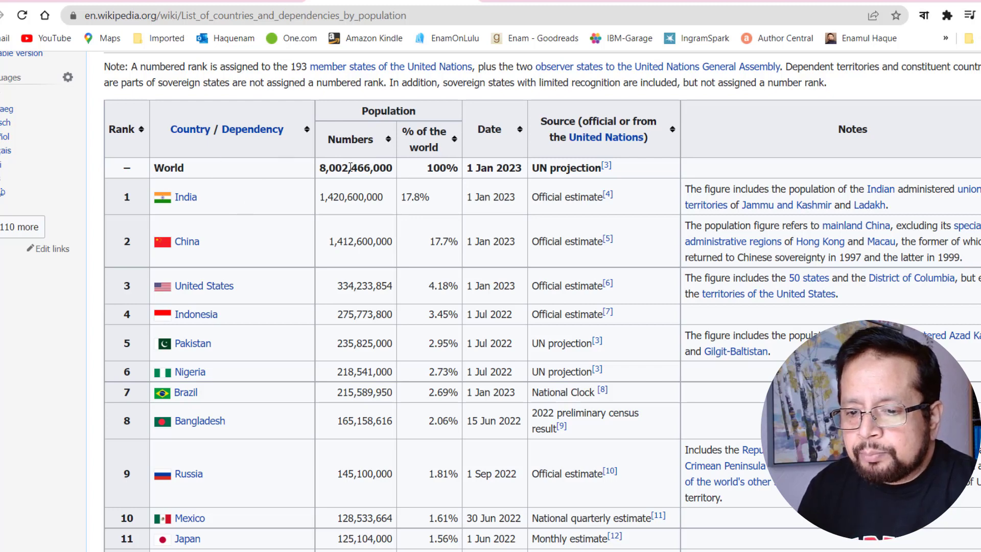
scroll(231, 194, "down", 1)
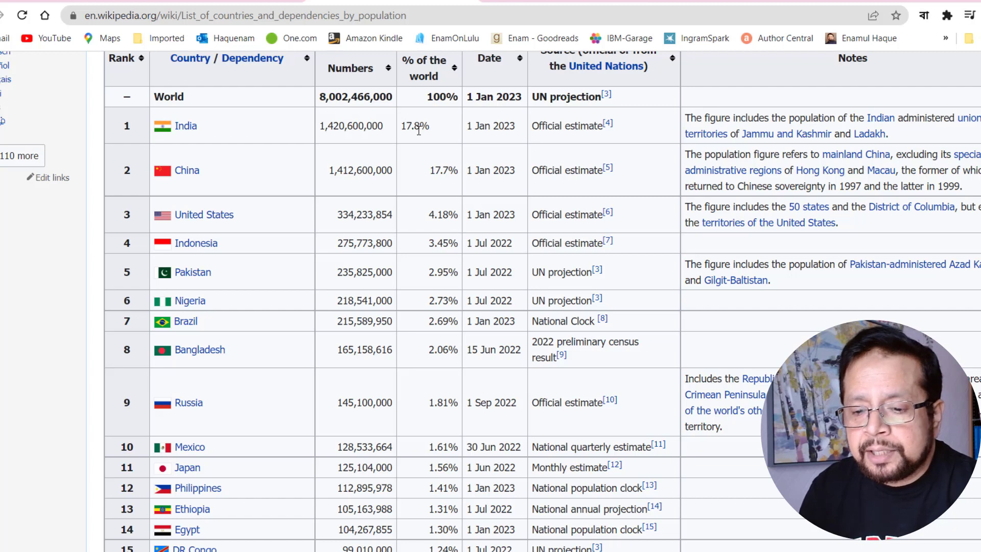
scroll(404, 174, "down", 1)
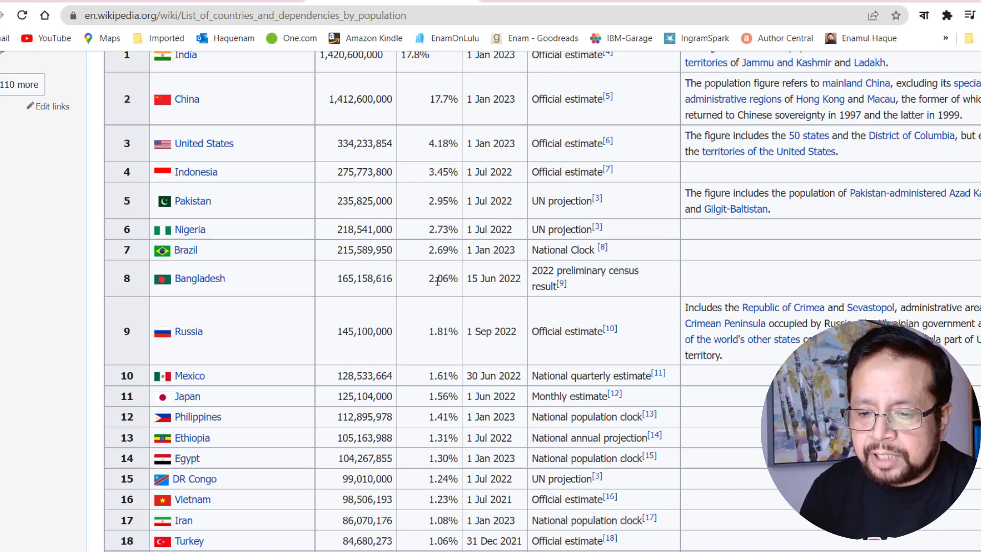
scroll(438, 281, "up", 1)
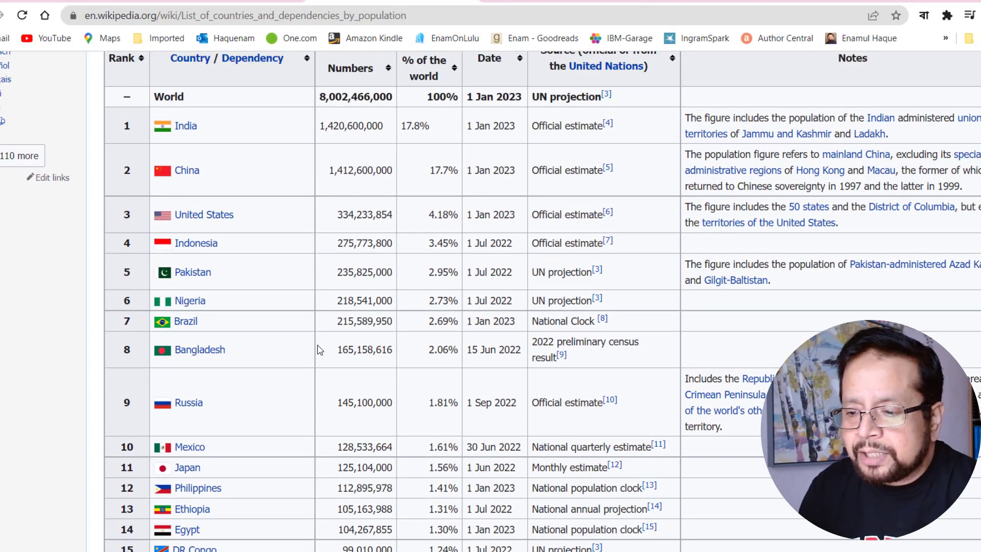
scroll(318, 349, "up", 1)
scroll(318, 350, "down", 1)
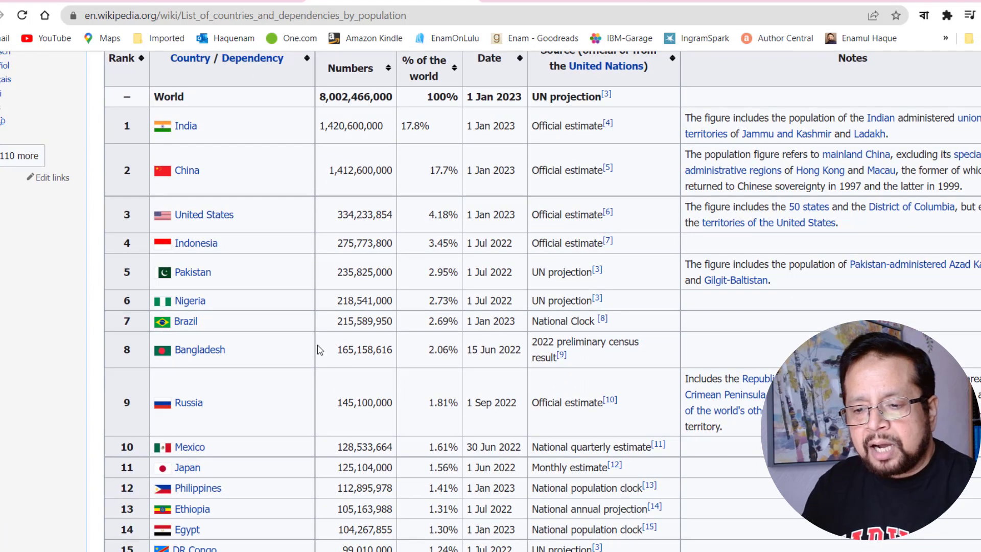
scroll(350, 302, "up", 2)
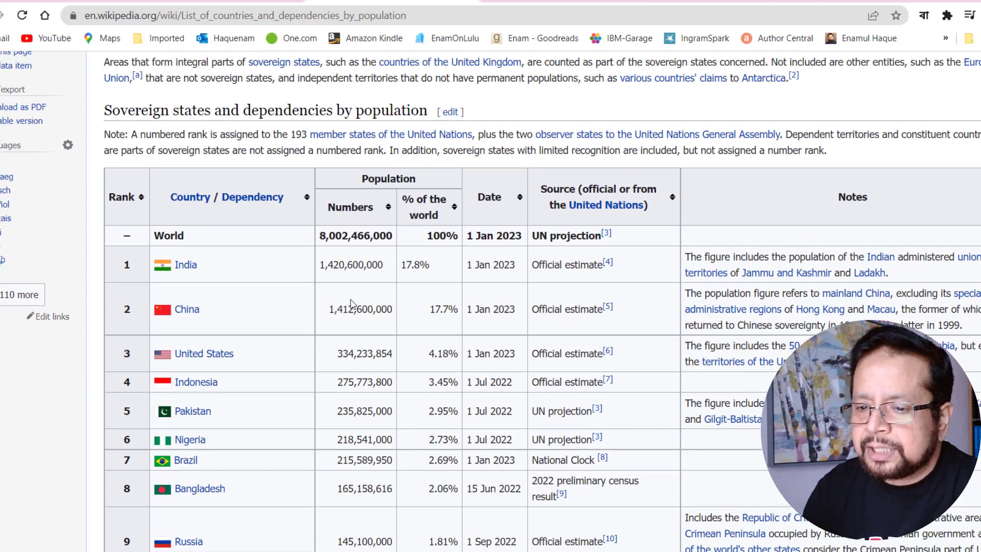
scroll(352, 303, "down", 1)
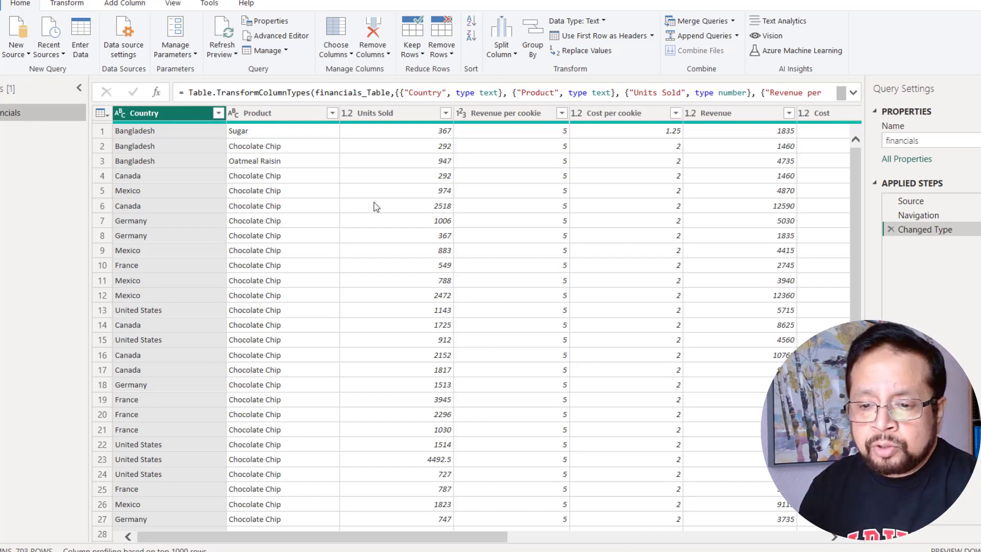
Filter the Product column of the financials query to exclude Fortune Cookie rows
left_click(307, 196)
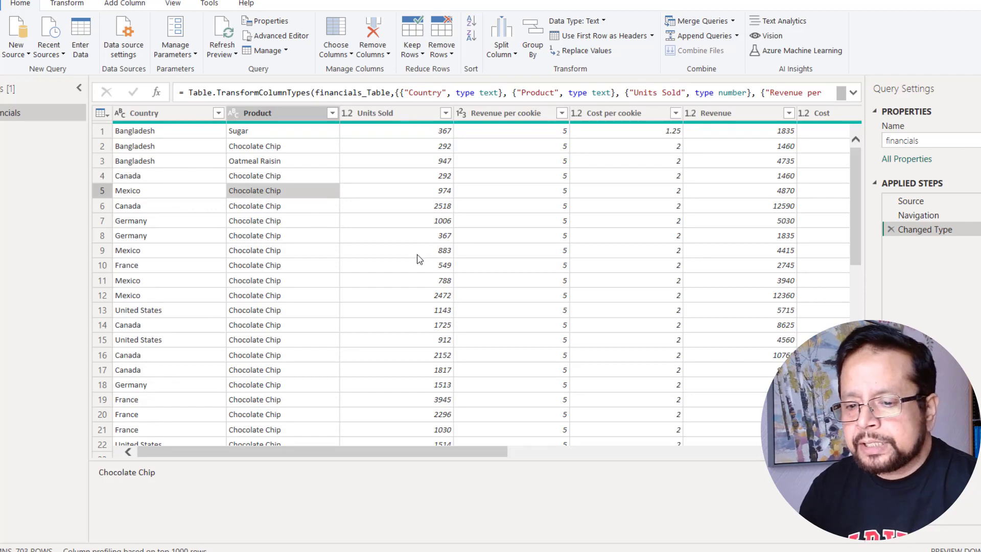
left_click(332, 116)
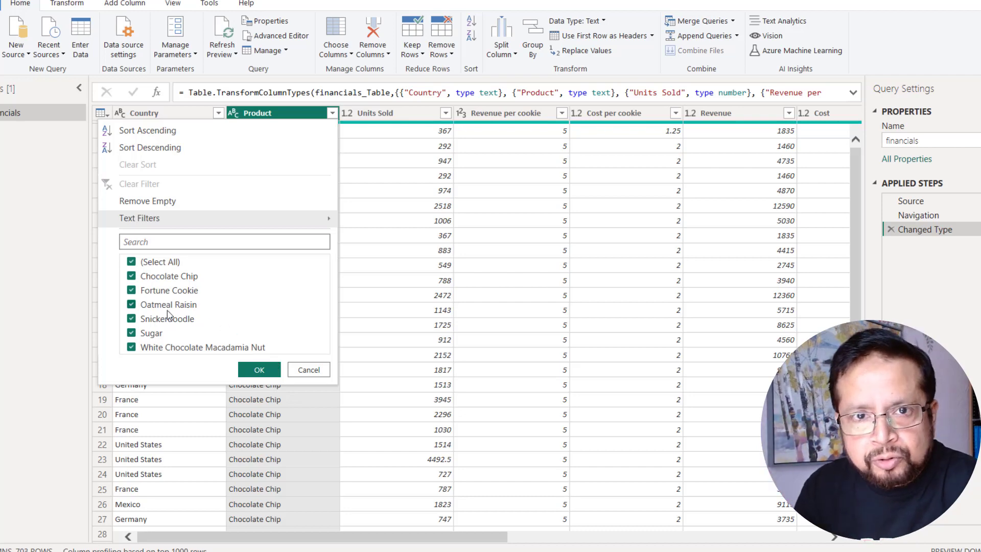
left_click(132, 290)
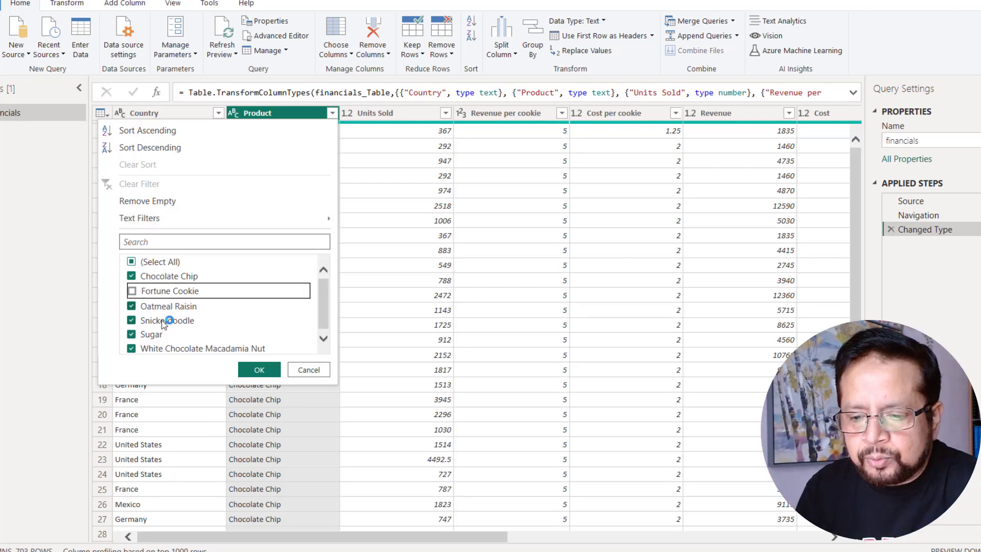
left_click(266, 372)
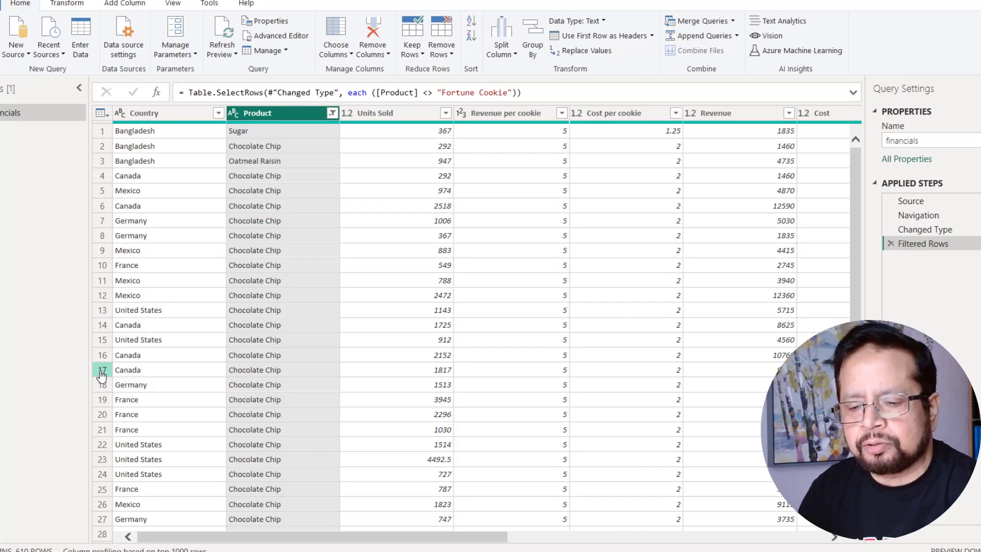
Change the data type of the Units Sold column to Whole Number
left_click(486, 283)
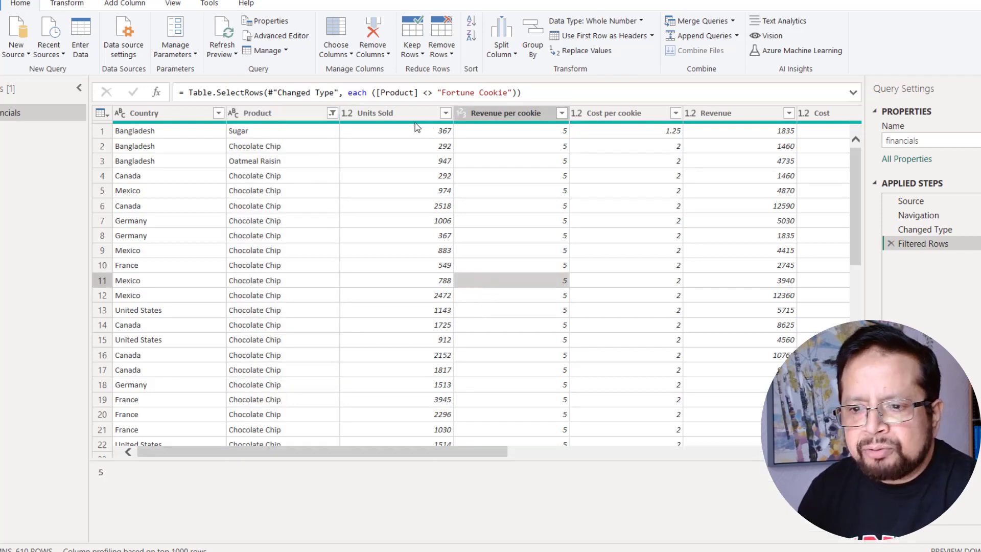
scroll(423, 164, "down", 4)
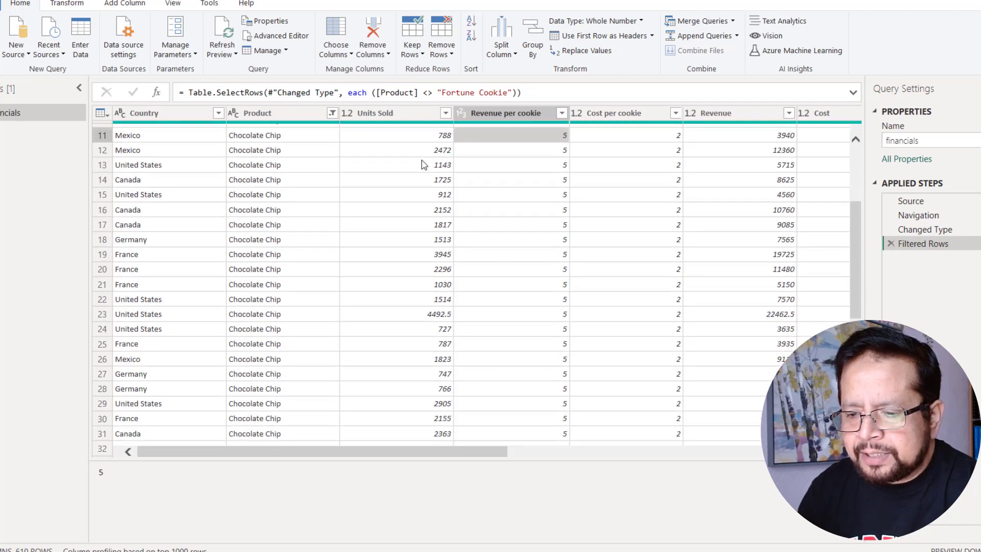
left_click(435, 314)
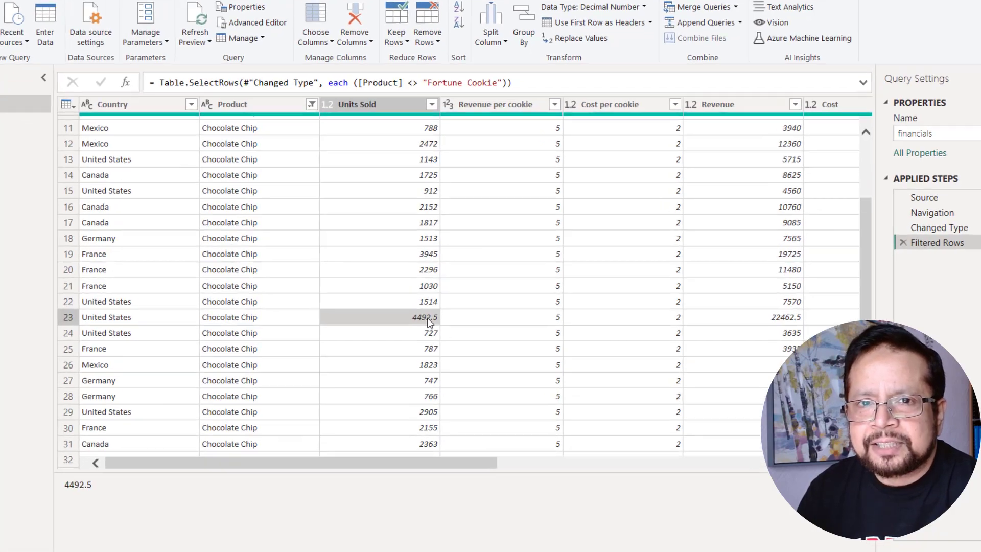
left_click(419, 112)
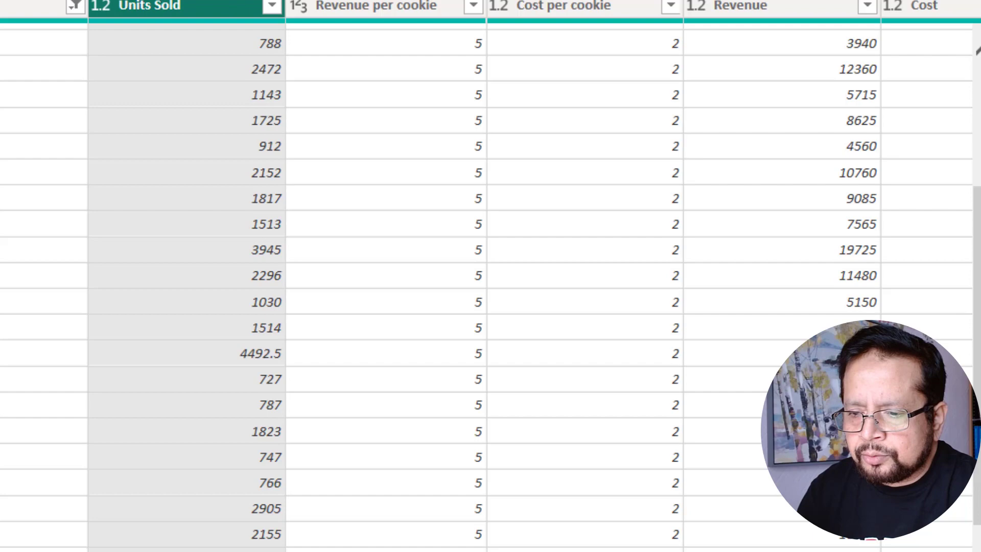
right_click(202, 5)
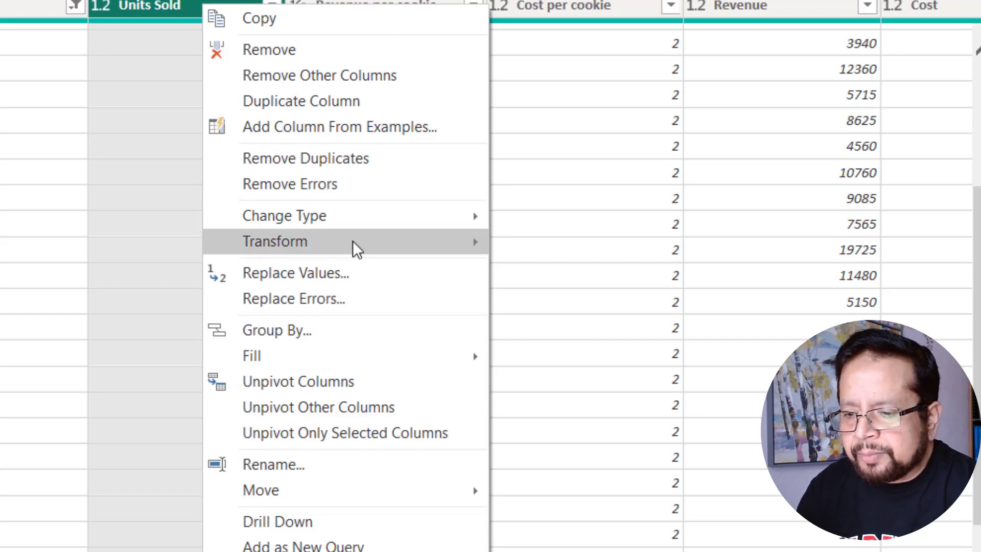
mouse_move(352, 214)
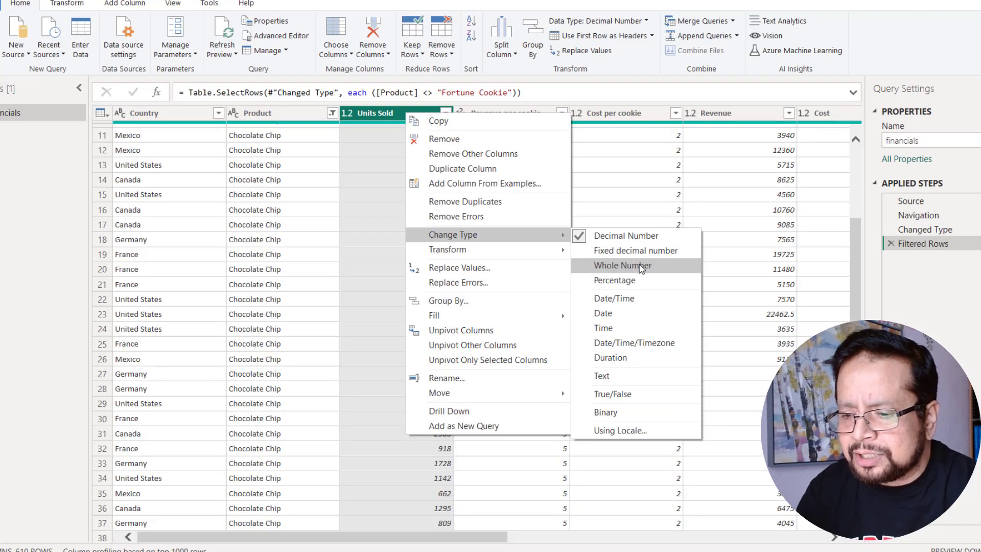
left_click(640, 265)
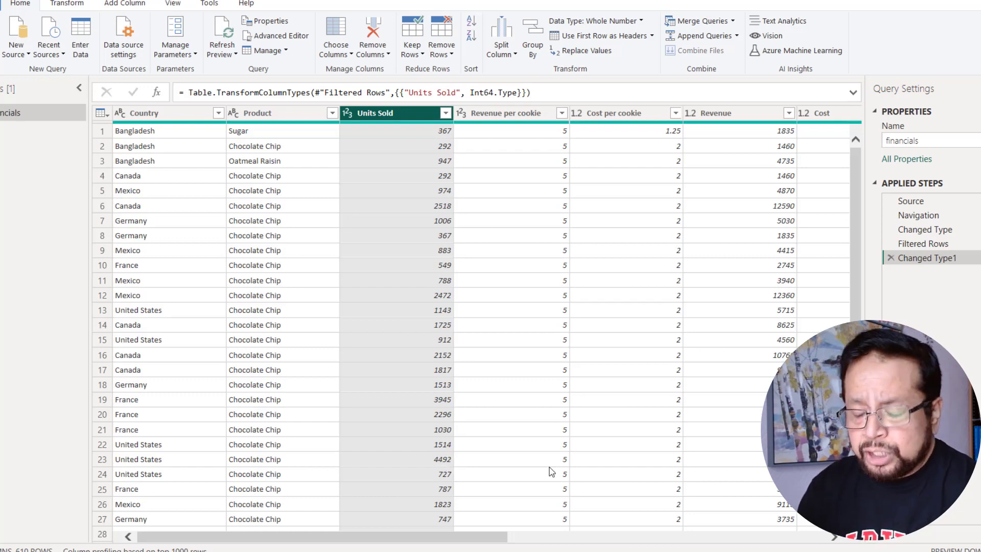
Rename the Month Name column of the financials query to Month
left_click_drag(502, 537, 828, 542)
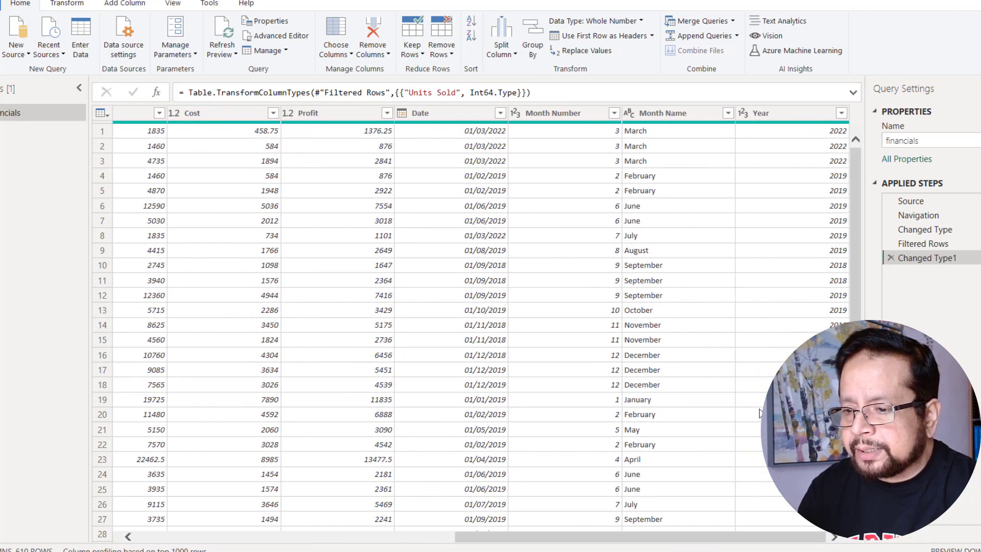
left_click(670, 110)
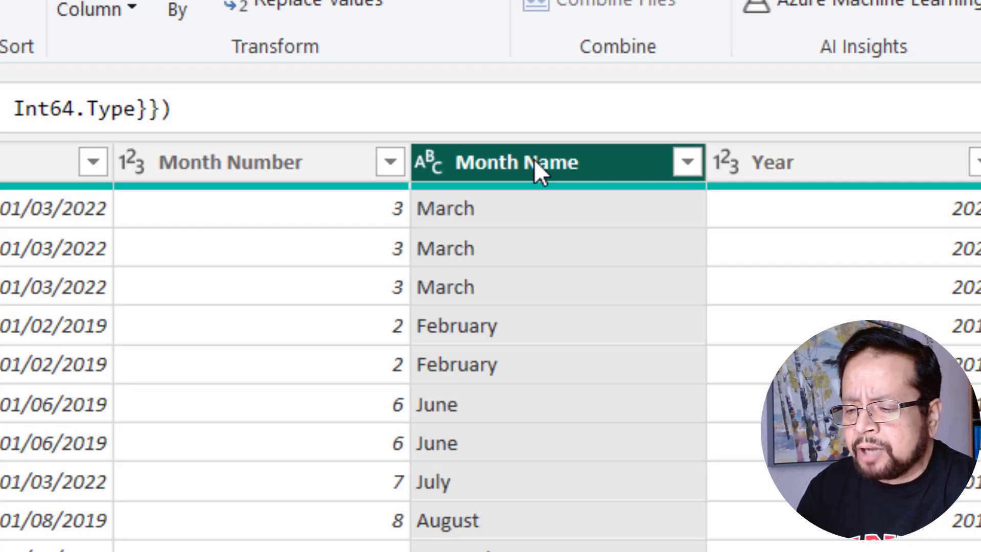
double_click(534, 162)
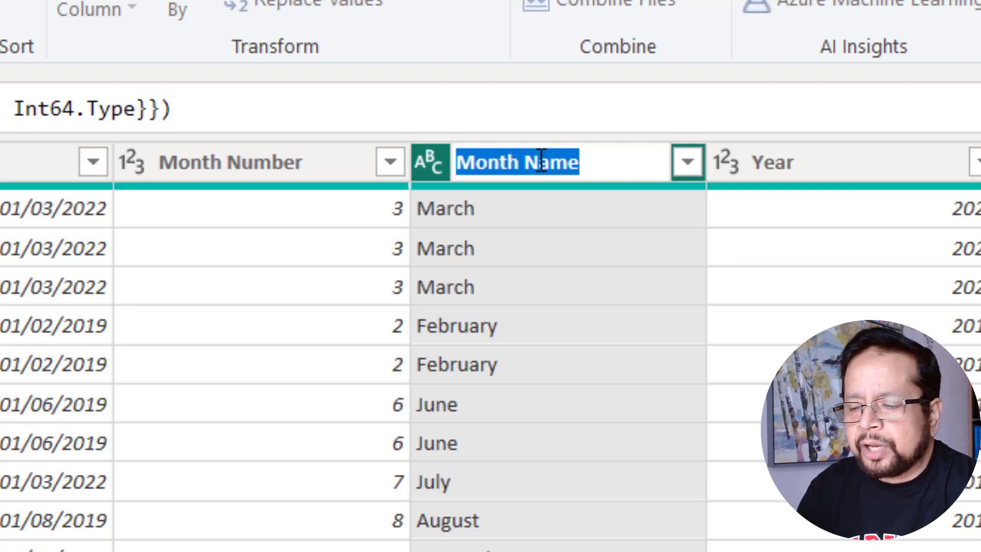
double_click(541, 162)
left_click(538, 161)
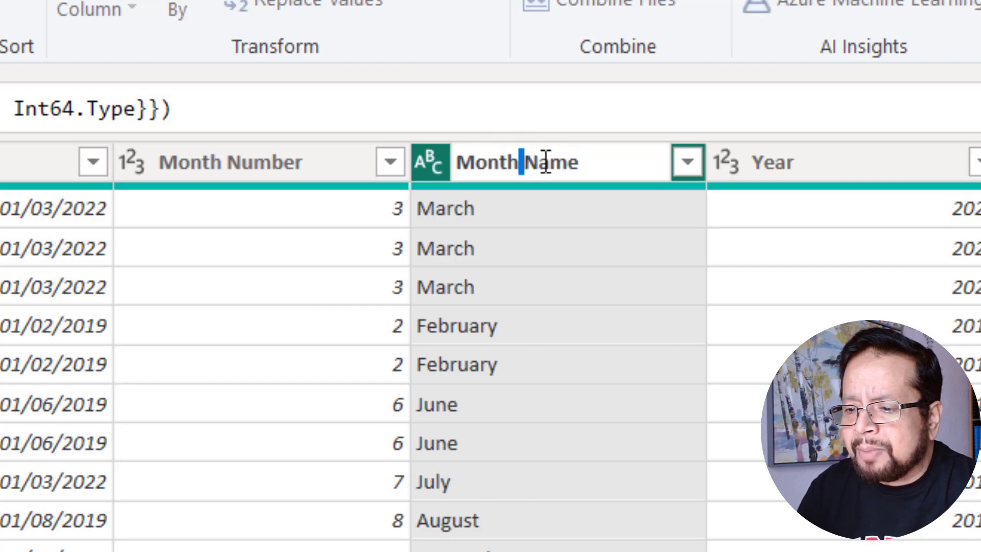
left_click_drag(520, 163, 646, 163)
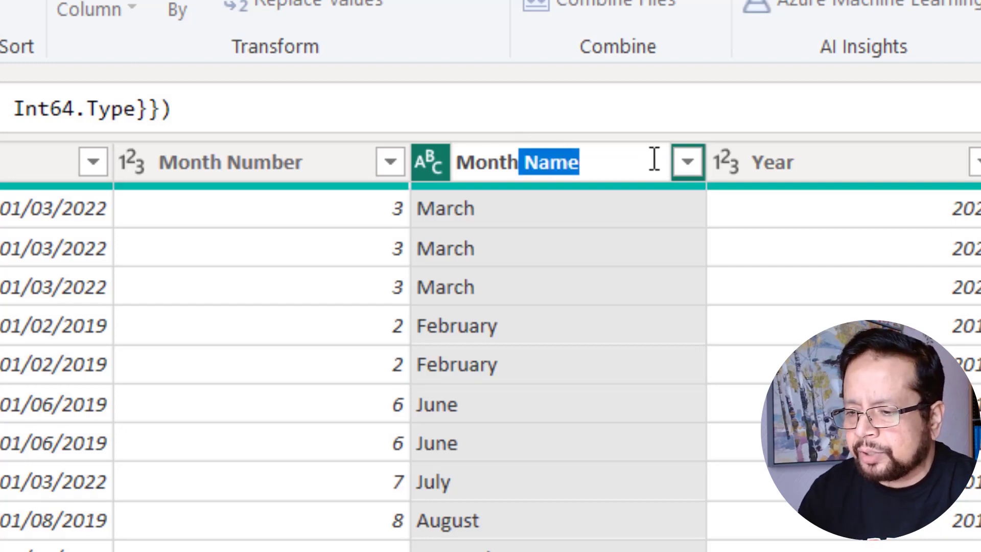
key("BackSpace")
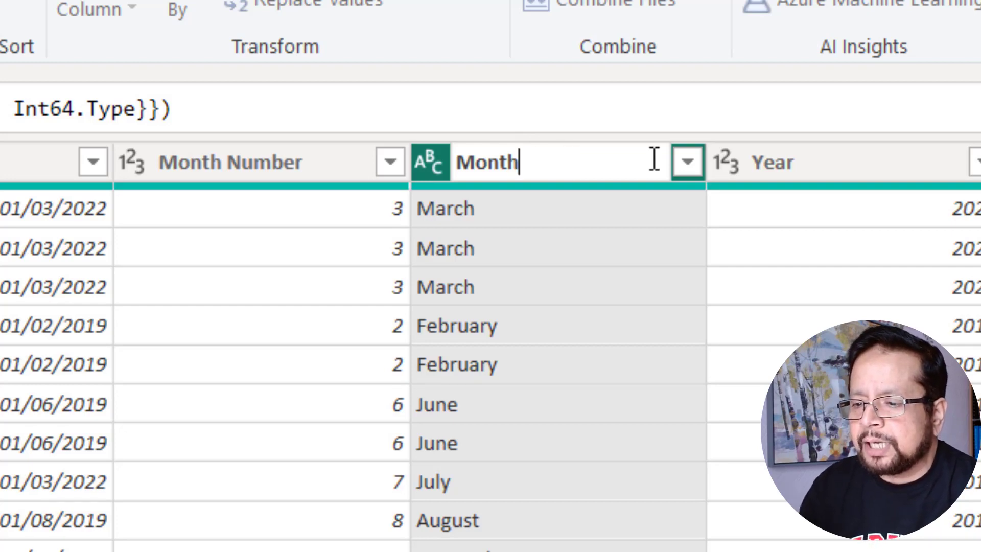
left_click(476, 330)
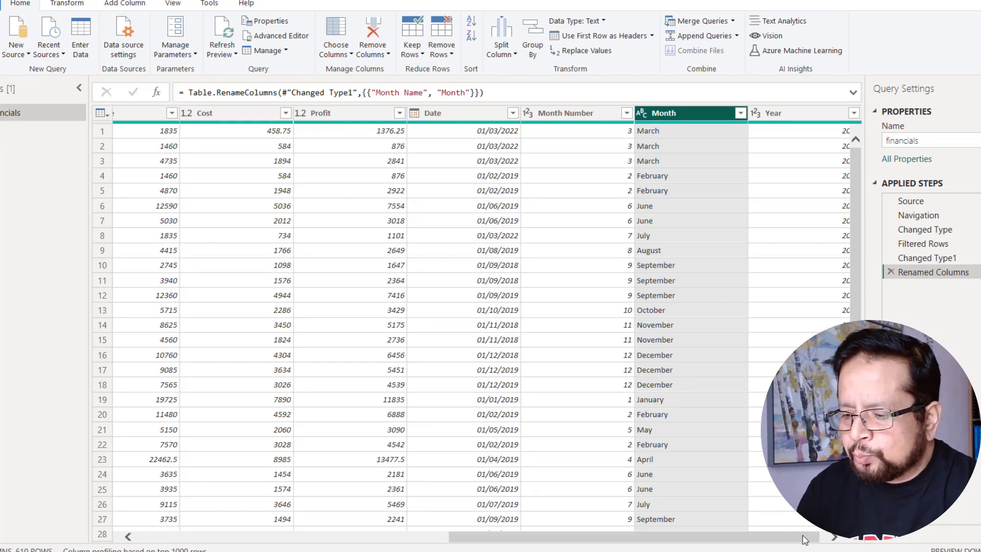
Review the financials query's data at each applied step, from Source through Renamed Columns
left_click_drag(805, 537, 811, 537)
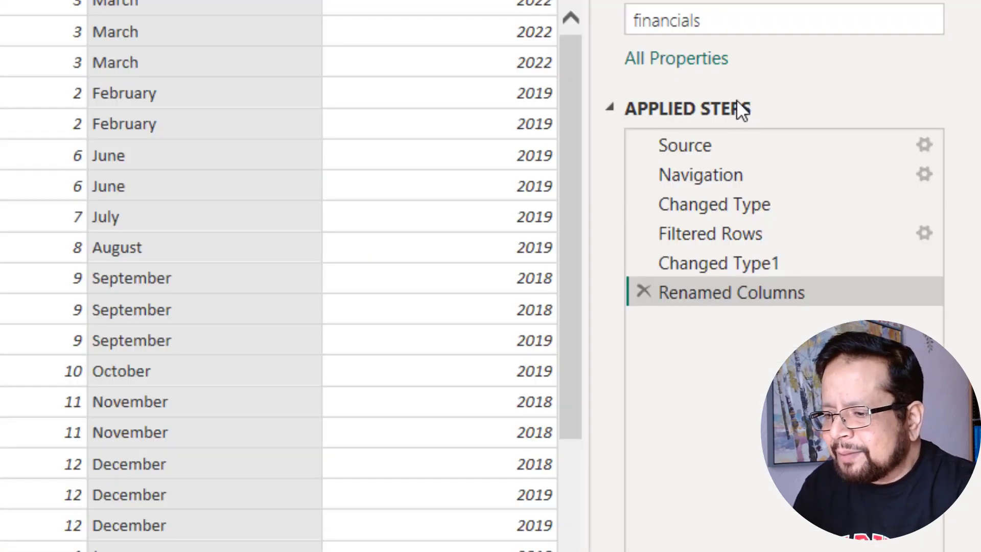
left_click(734, 102)
left_click(733, 102)
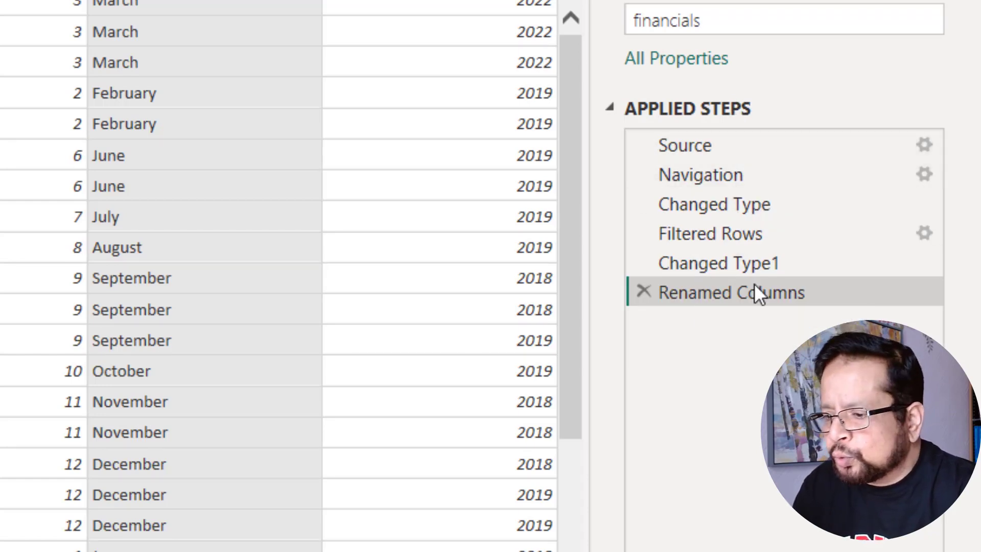
left_click(741, 145)
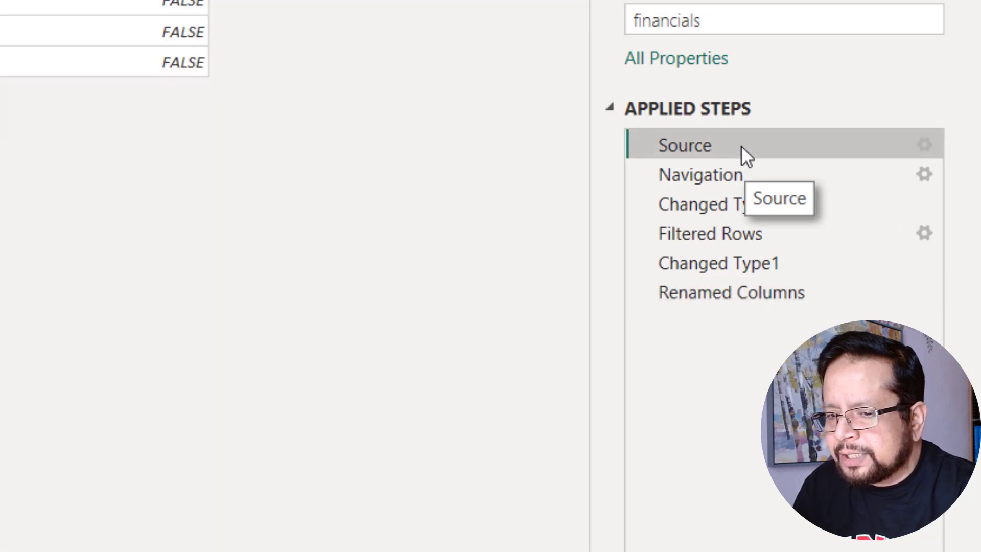
left_click(754, 176)
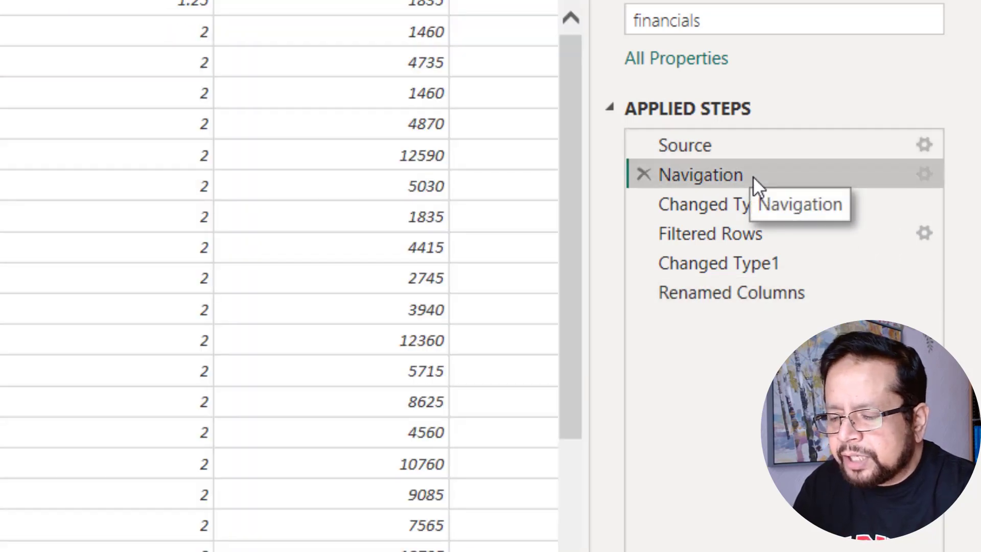
left_click(749, 207)
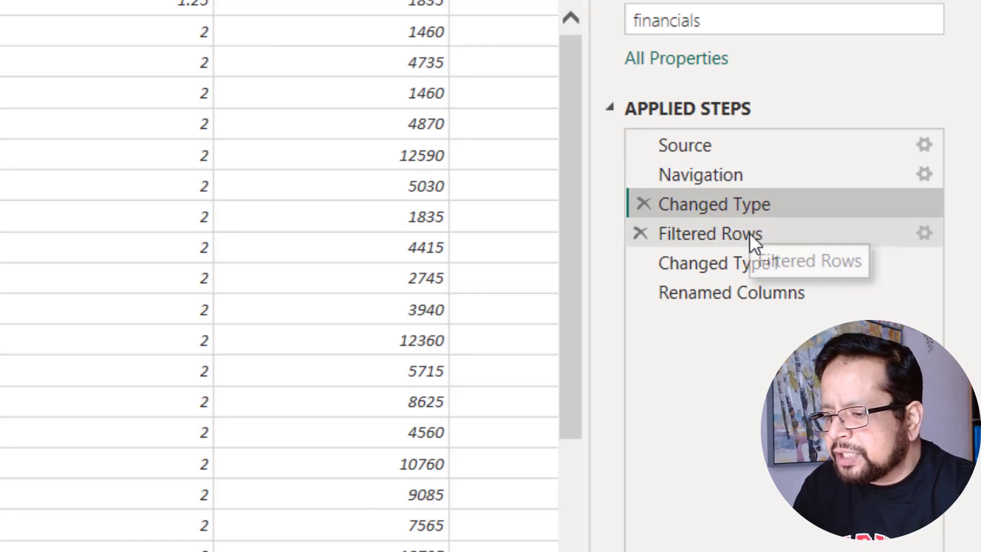
left_click(749, 233)
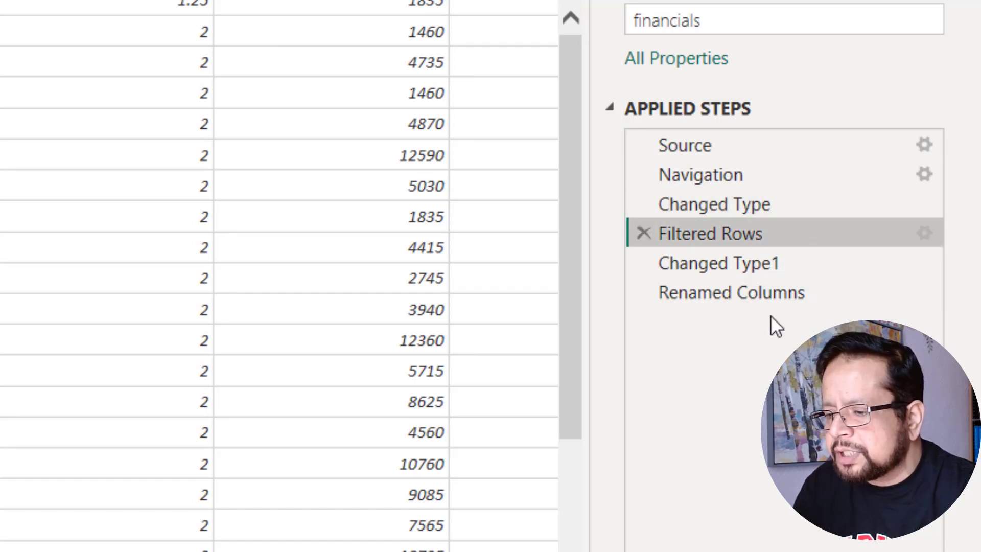
left_click(766, 268)
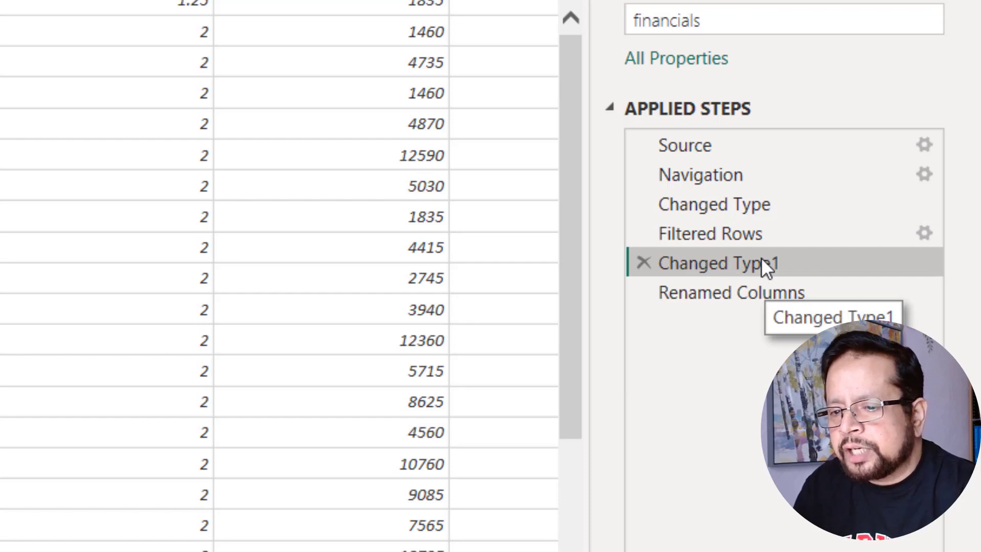
left_click(756, 295)
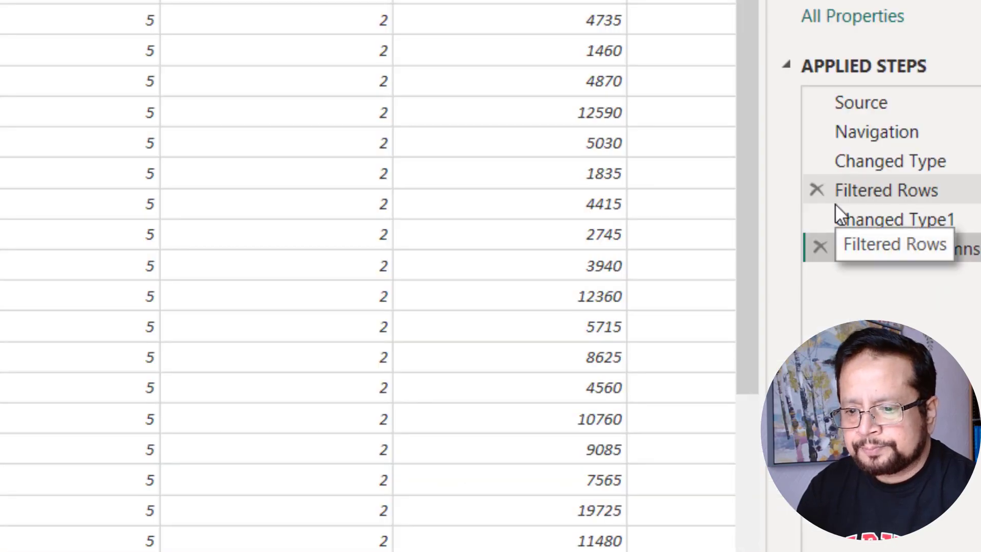
Inspect the filter conditions of the Filtered Rows step and close its settings without changing them
left_click(898, 248)
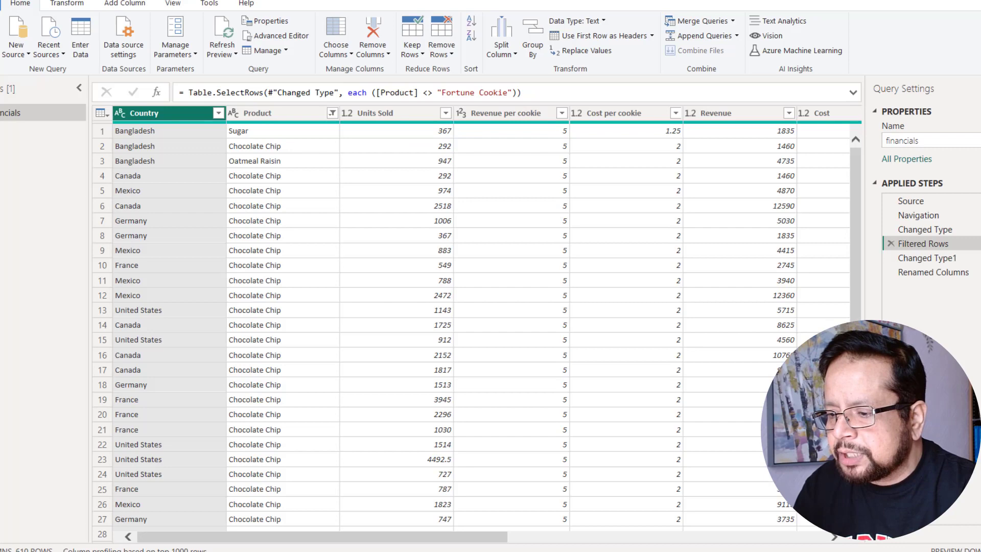
left_click(947, 231)
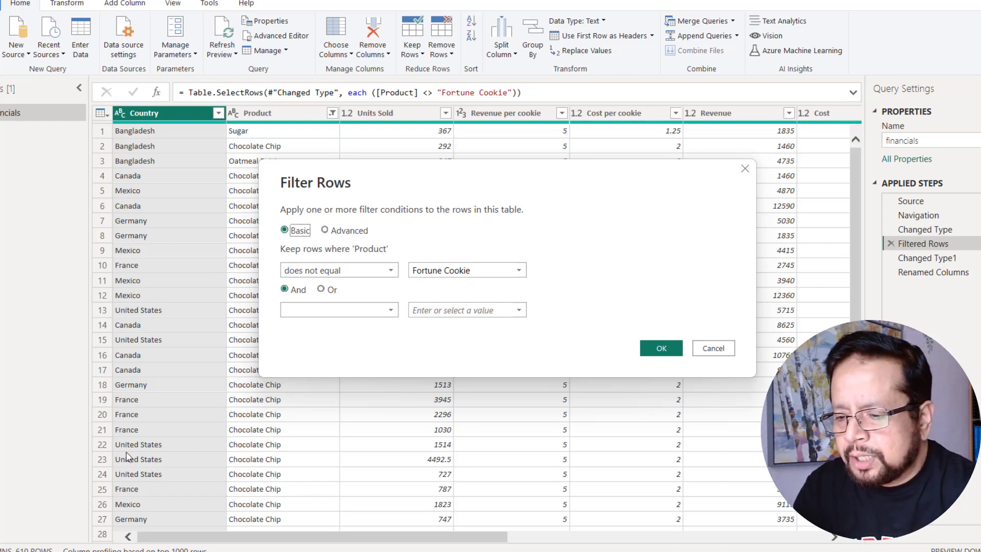
key("super+w")
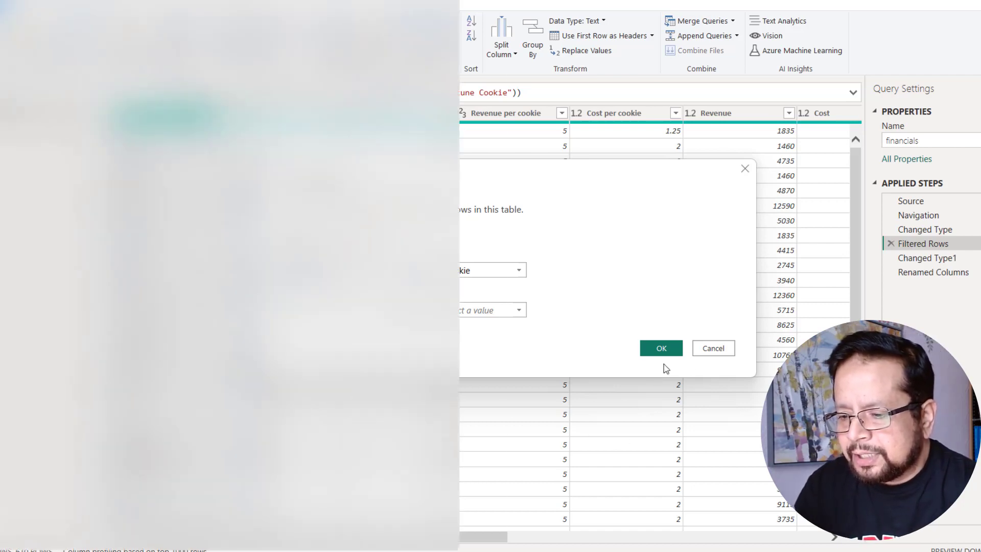
key("super+w")
left_click(718, 352)
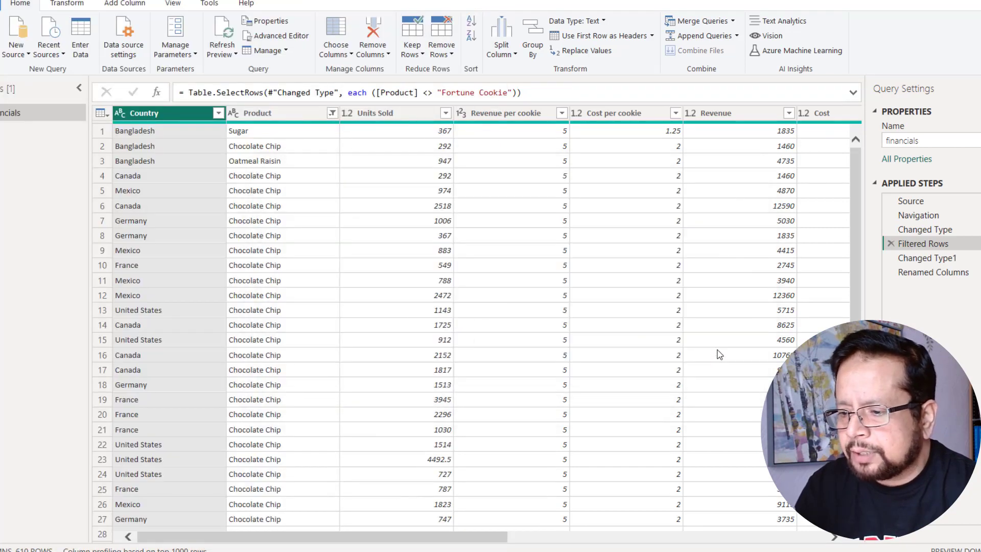
Delete the Filtered Rows step from the financials query's applied steps
left_click(892, 245)
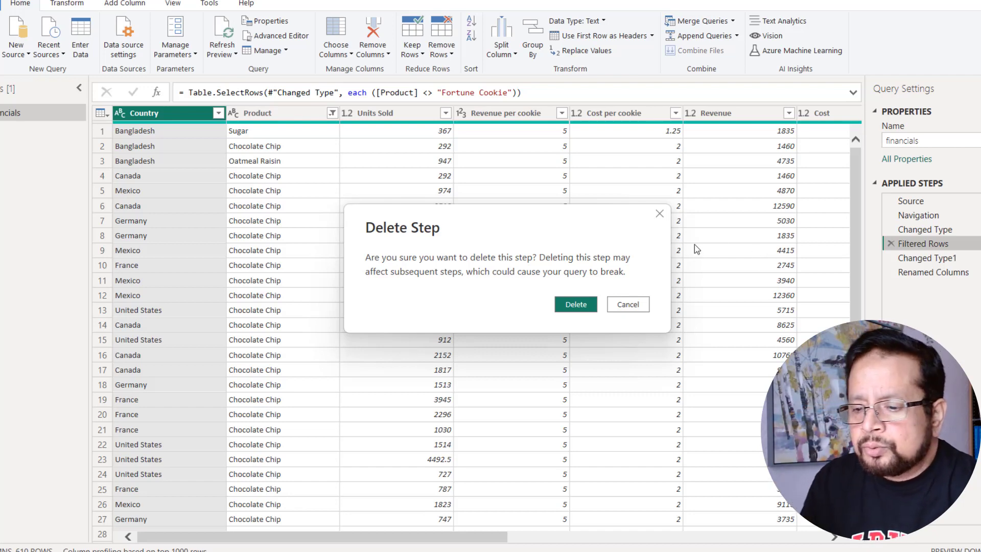
left_click(569, 305)
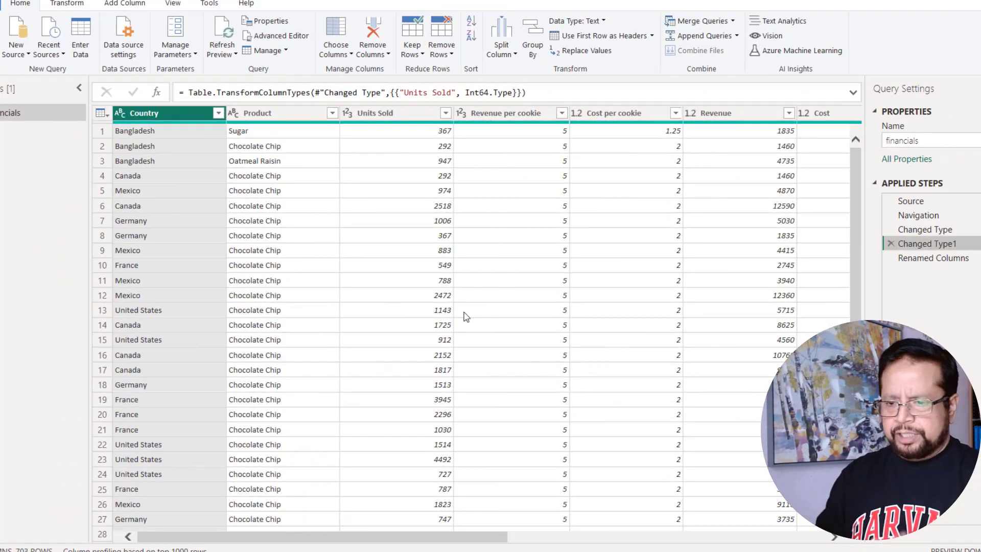